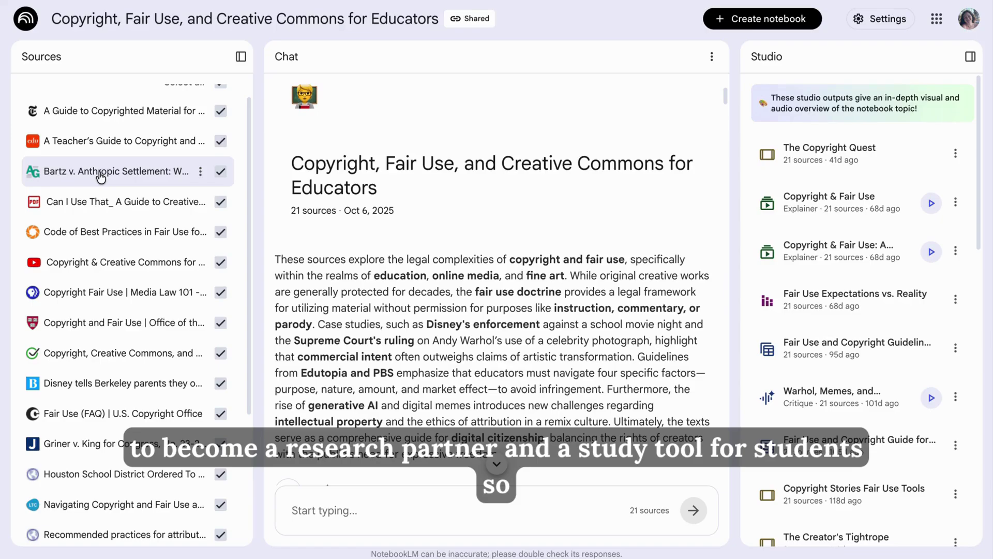
# Look through the notebook's full list of sources, from the first entry to the last
pyautogui.scroll(-2, 100, 178)
pyautogui.scroll(-2, 101, 178)
pyautogui.scroll(4, 101, 178)
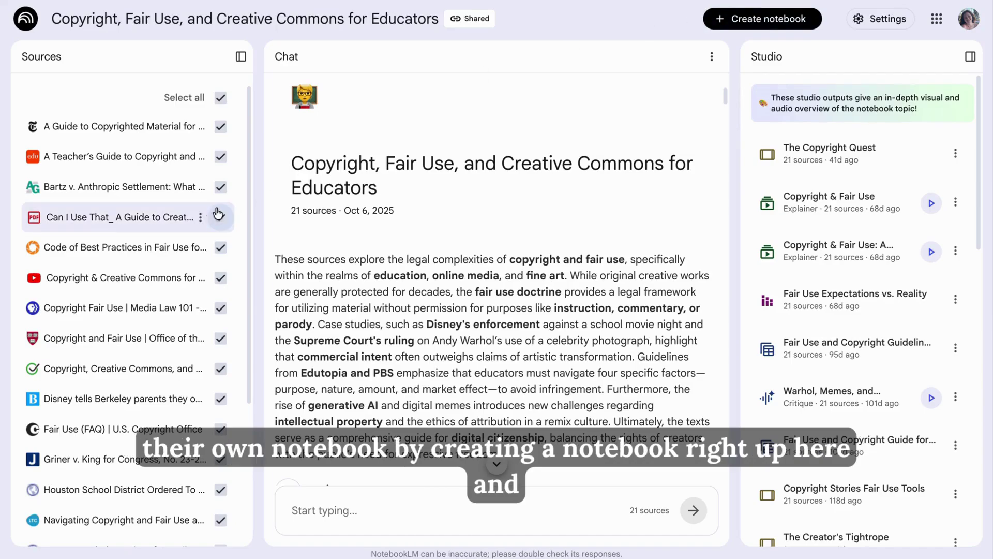
pyautogui.scroll(-4, 97, 207)
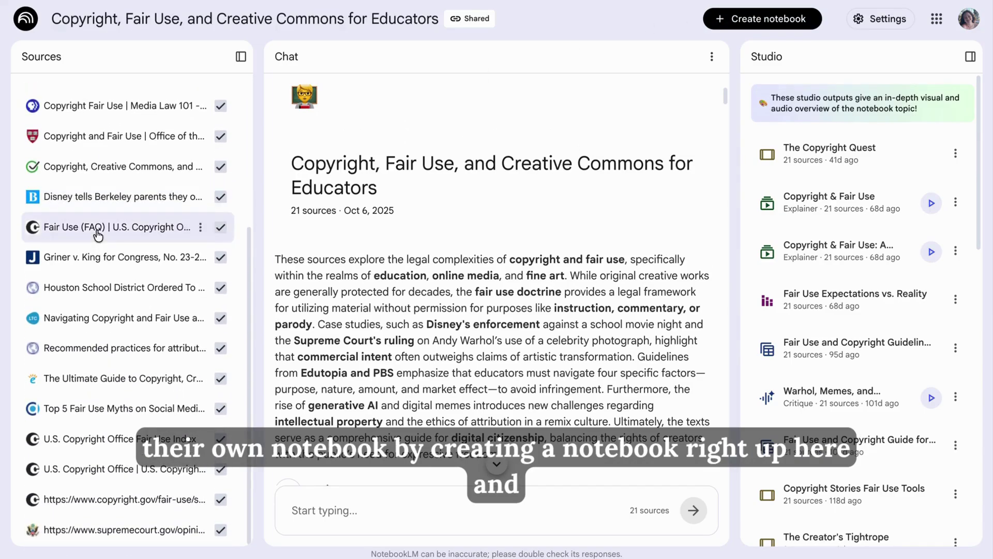
pyautogui.scroll(4, 97, 236)
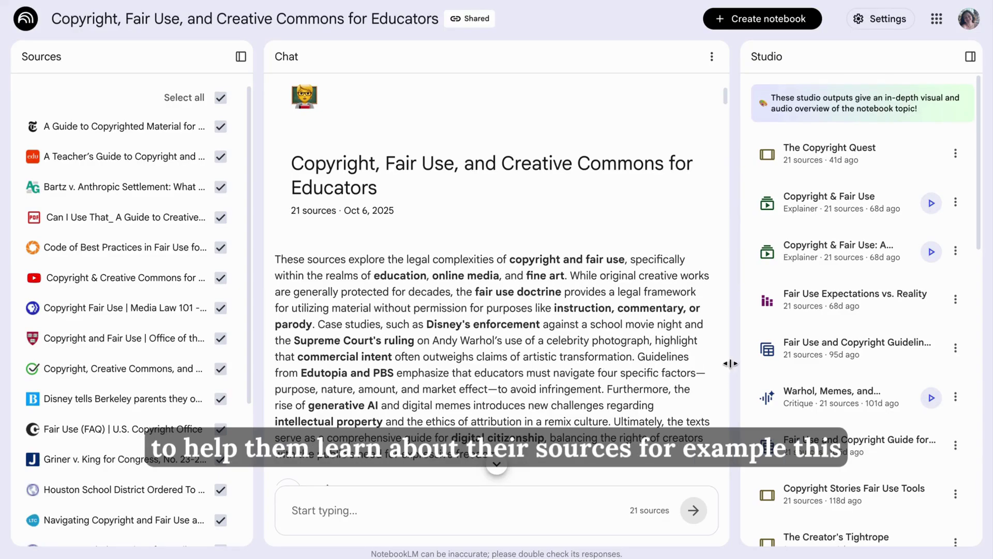
# Preview the "Copyright & Fair Use: A Guide" video overview and browse the slides of The Copyright Quest, closing each one
pyautogui.click(808, 252)
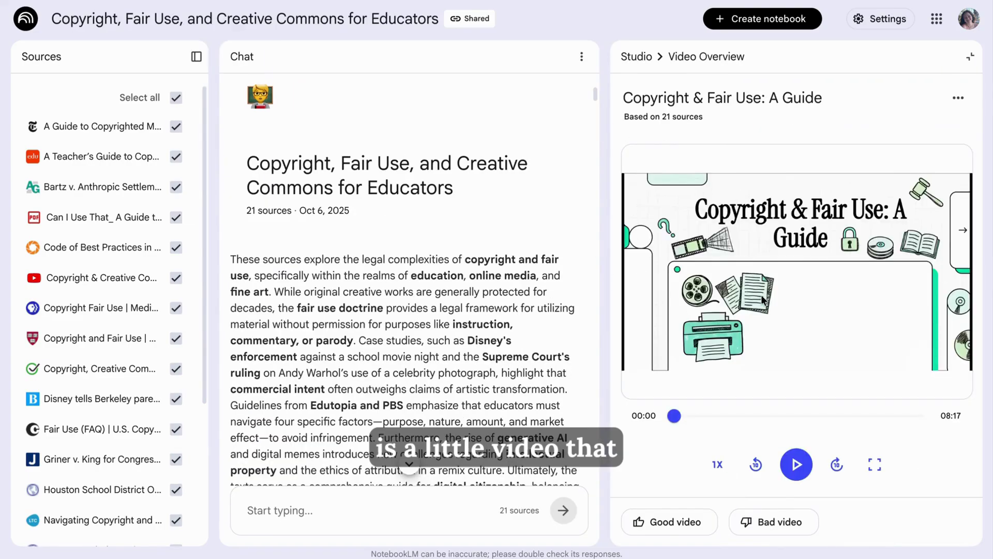
pyautogui.click(629, 58)
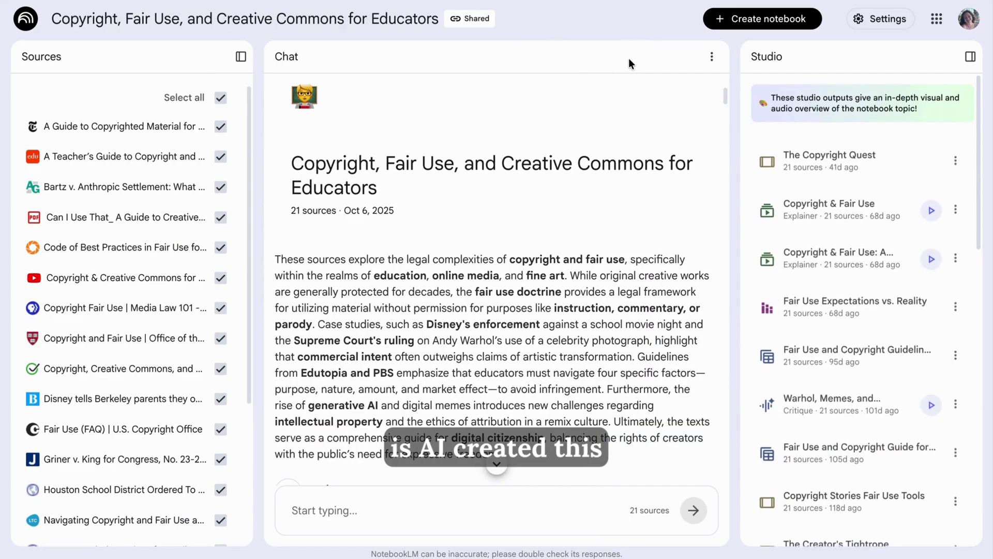
pyautogui.click(827, 154)
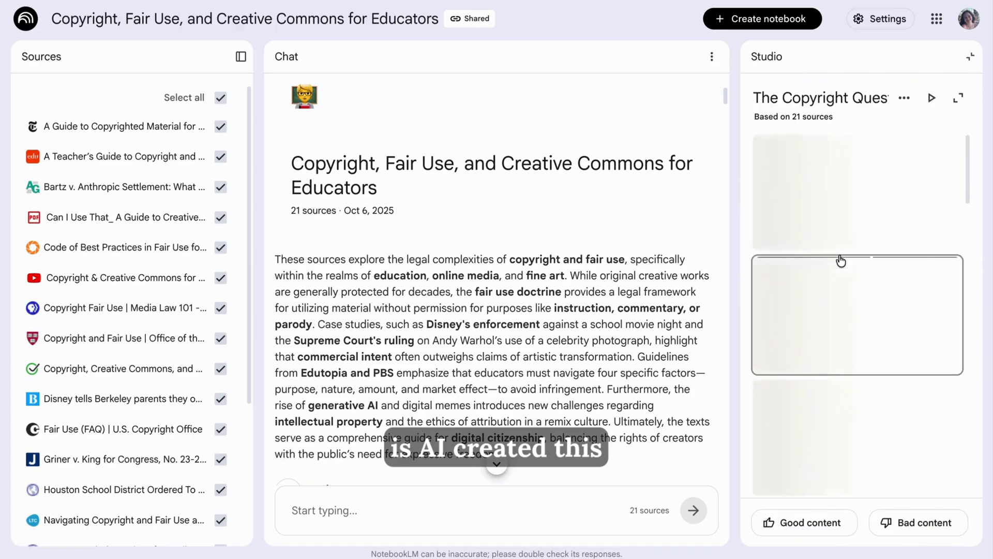
pyautogui.scroll(-10, 839, 254)
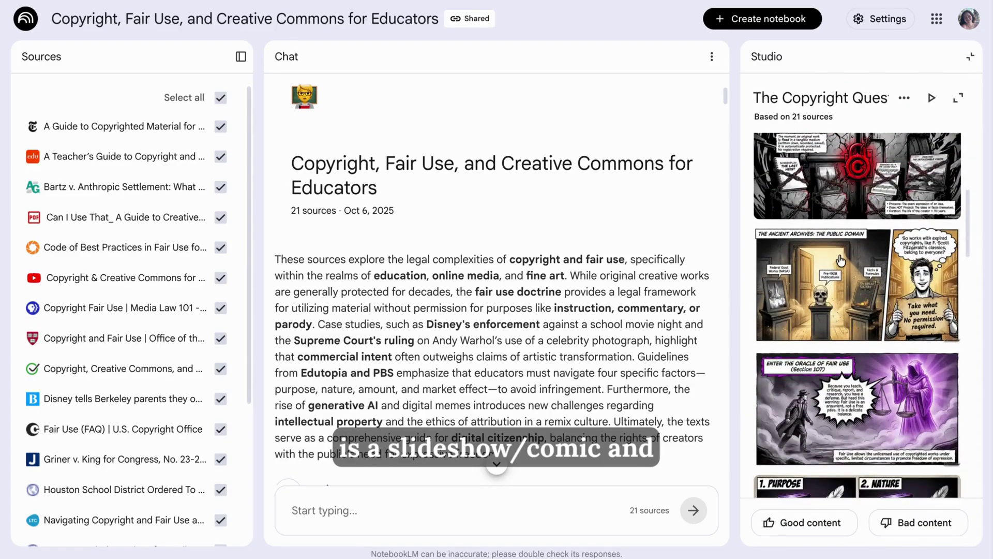
pyautogui.scroll(-3, 841, 259)
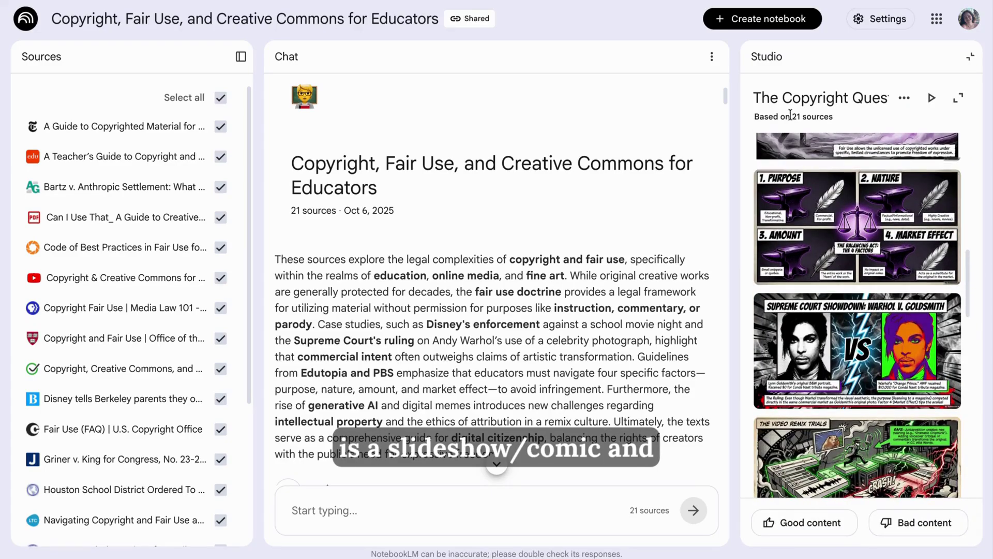
pyautogui.click(766, 57)
# Start playing the "Warhol, Memes, and Classroom" critique audio overview, pause it and close its player
pyautogui.scroll(-3, 872, 343)
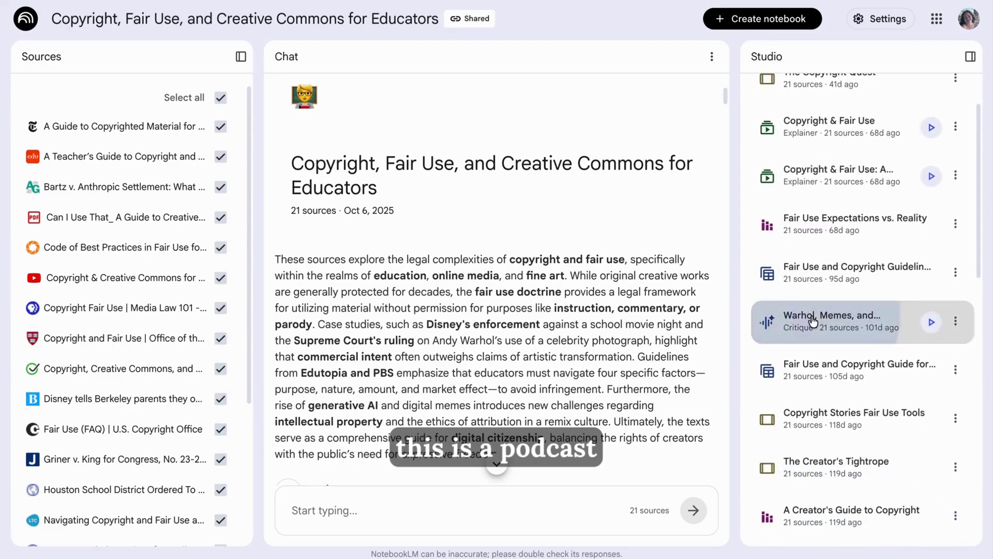
pyautogui.click(814, 321)
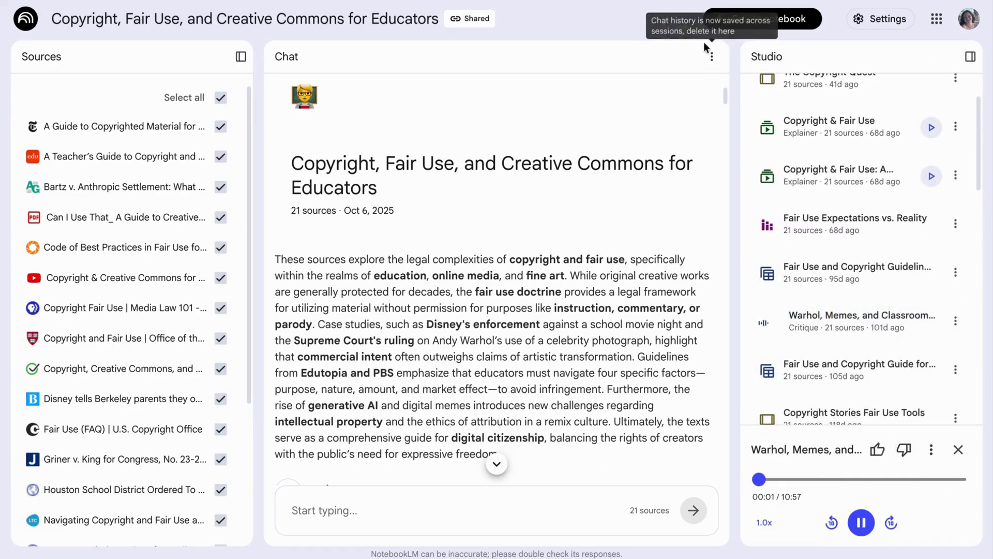
pyautogui.click(867, 522)
pyautogui.click(959, 449)
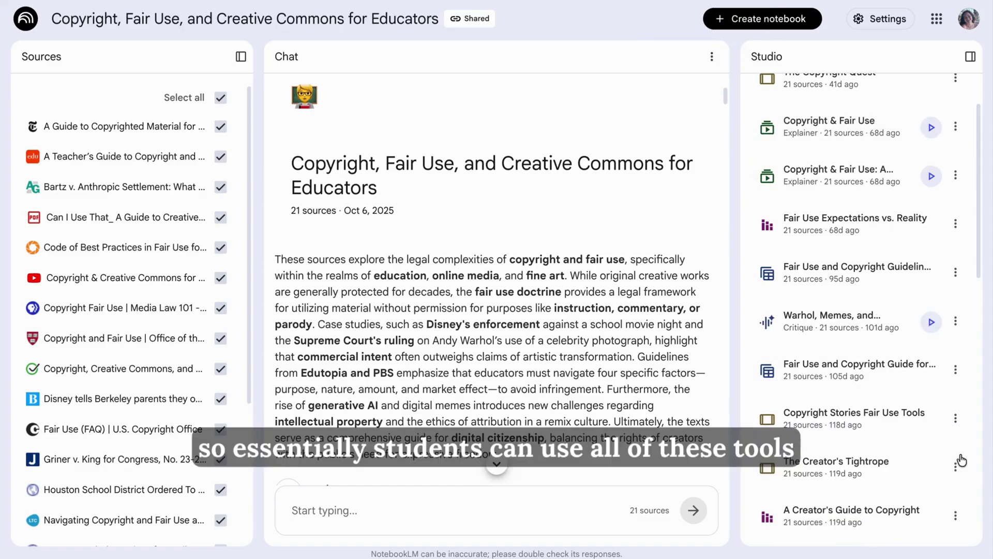
# Find and open the report "A Student's Guide to Using Stuff Online", skim its copyright and fair use sections, and return to the Studio outputs
pyautogui.scroll(-10, 796, 387)
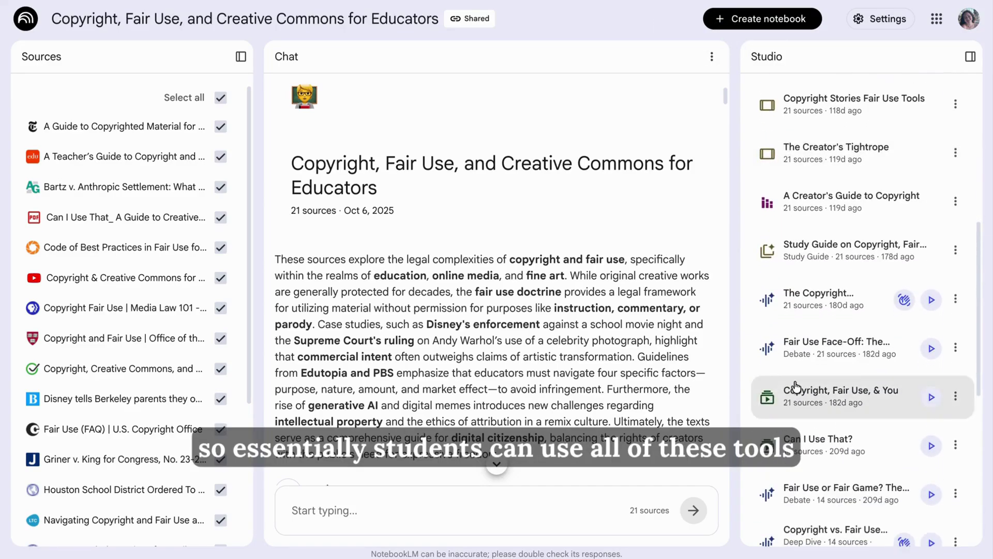
pyautogui.scroll(-4, 796, 387)
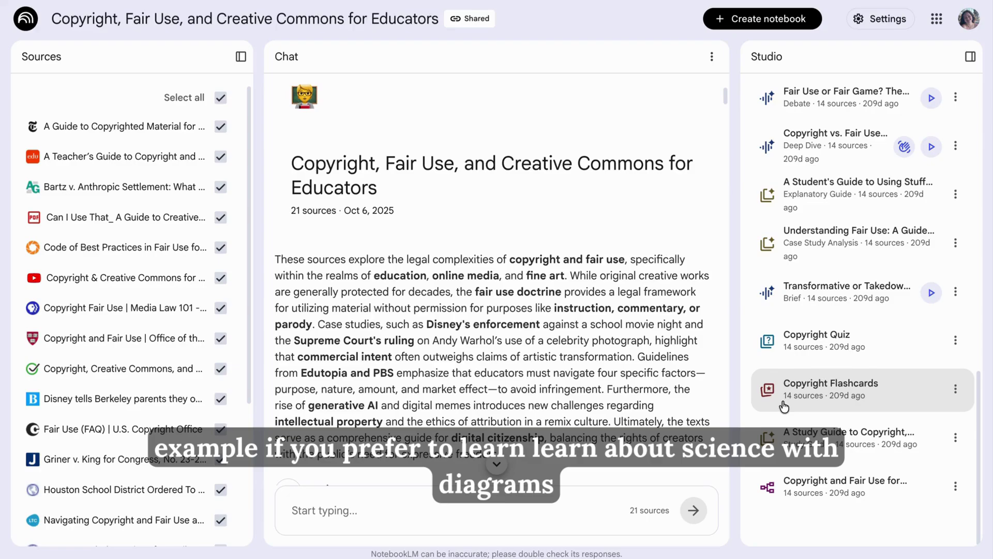
pyautogui.scroll(1, 783, 339)
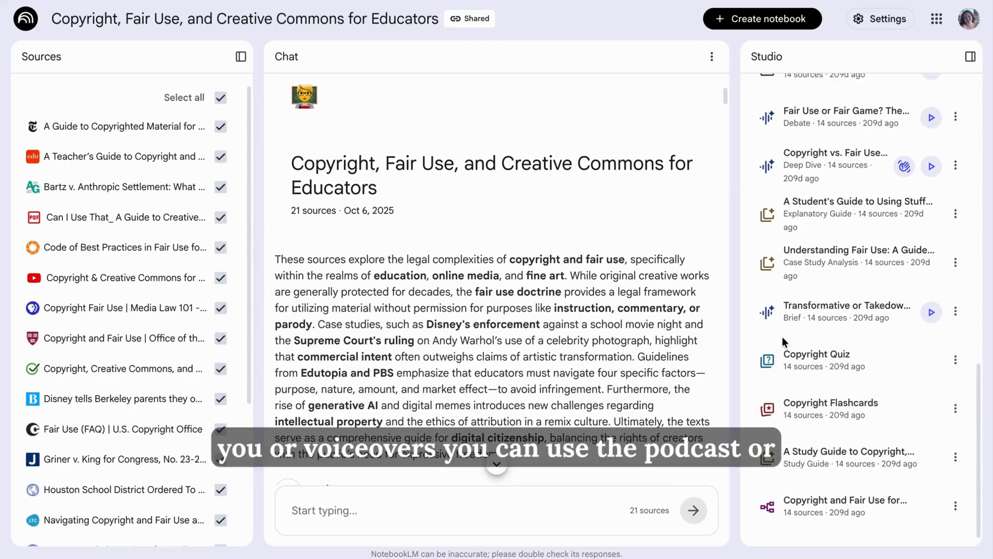
pyautogui.click(811, 209)
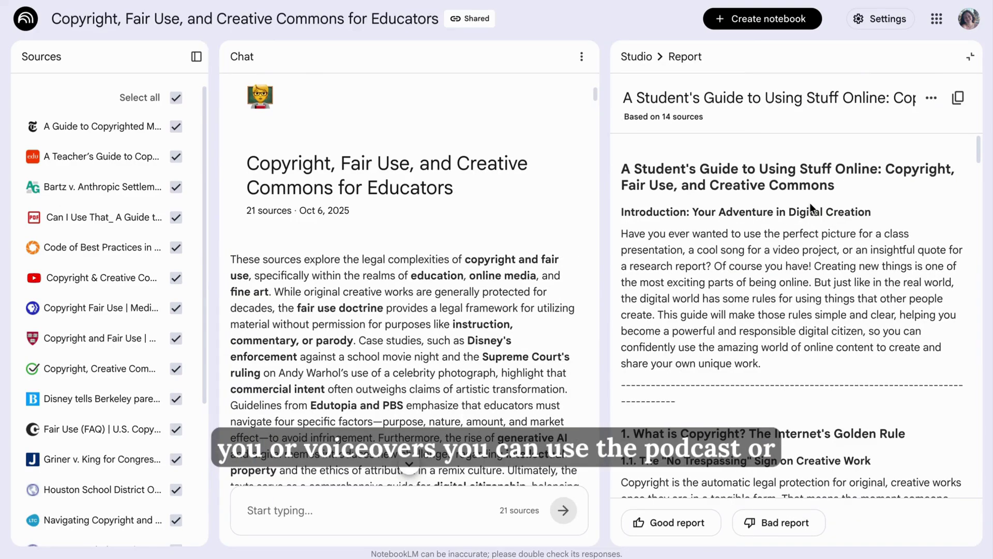
pyautogui.scroll(-4, 818, 294)
pyautogui.scroll(-10, 819, 293)
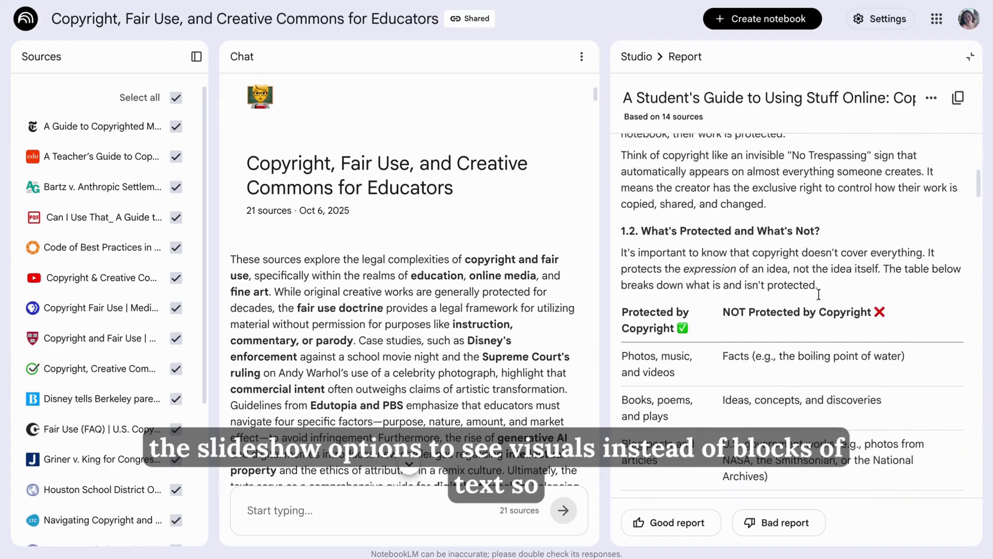
pyautogui.scroll(-3, 818, 294)
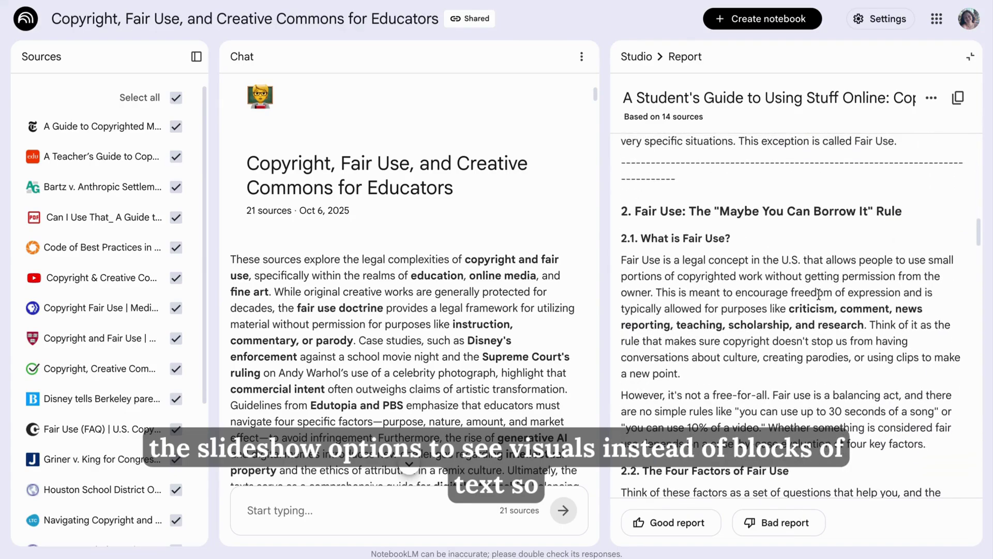
pyautogui.scroll(15, 819, 294)
pyautogui.click(635, 57)
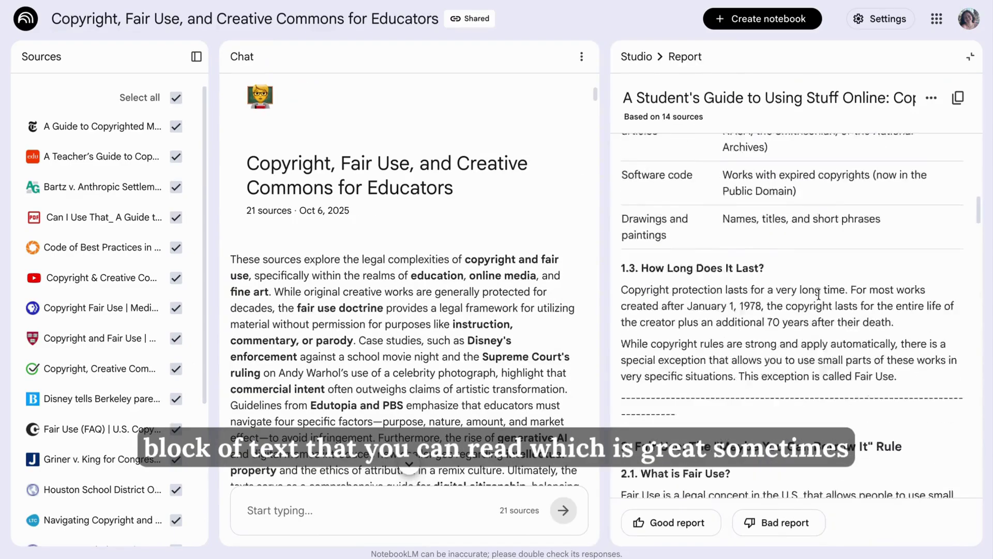
pyautogui.scroll(-4, 819, 294)
pyautogui.scroll(15, 819, 294)
pyautogui.scroll(-1, 818, 293)
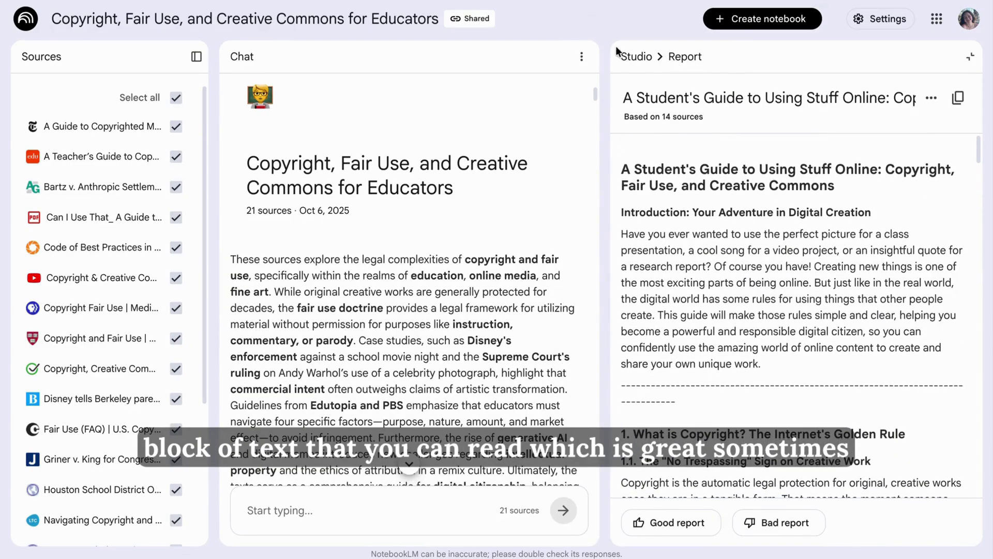
pyautogui.click(635, 57)
# View The Copyright Quest slide deck enlarged, page through slides 1 to 6, and close the viewer
pyautogui.click(761, 155)
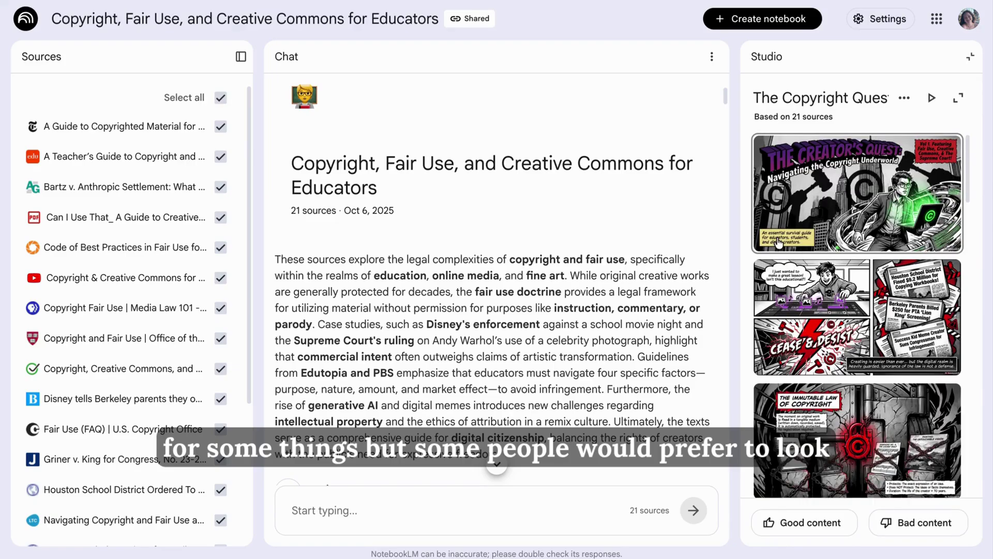
pyautogui.click(771, 173)
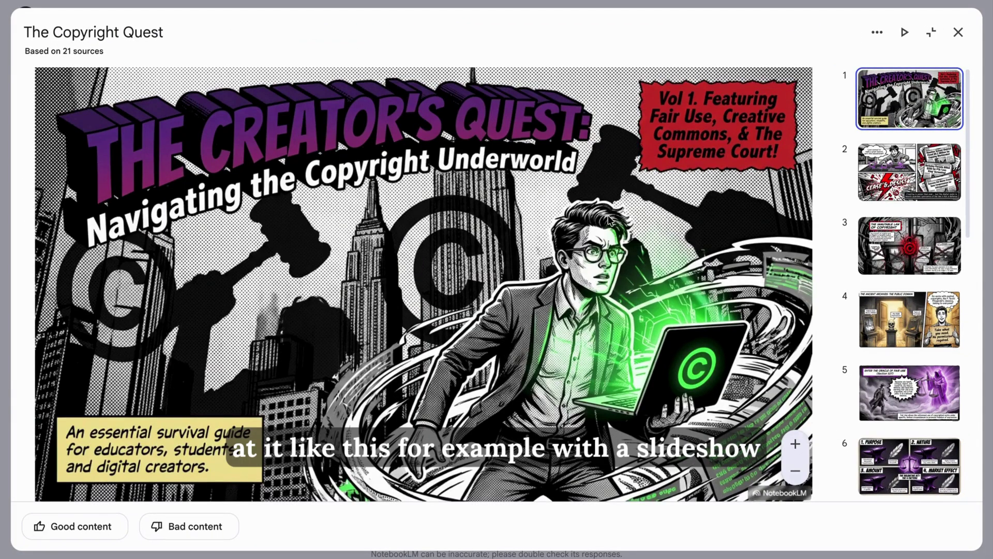
pyautogui.press('Right')
pyautogui.press('Right')
pyautogui.press('Right')
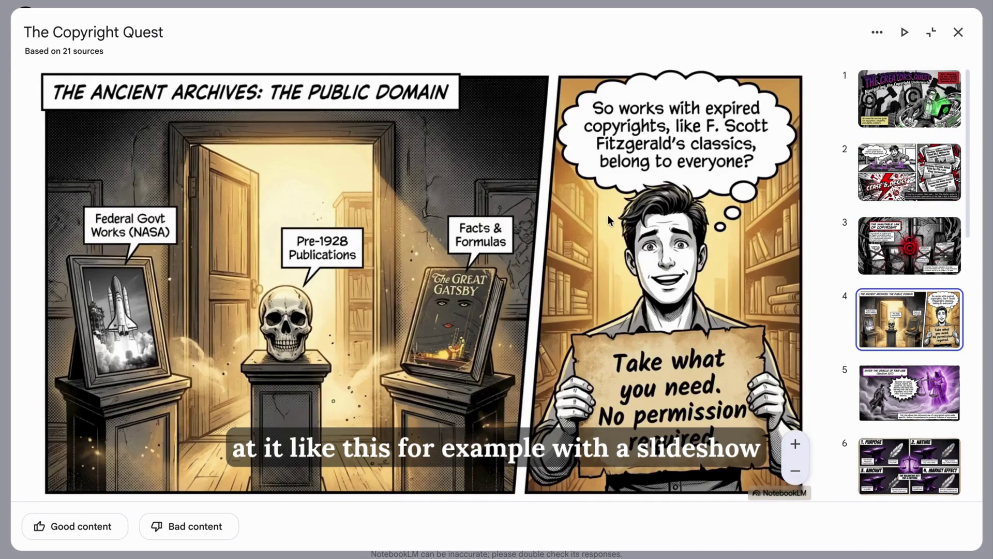
pyautogui.press('Right')
pyautogui.press('Right')
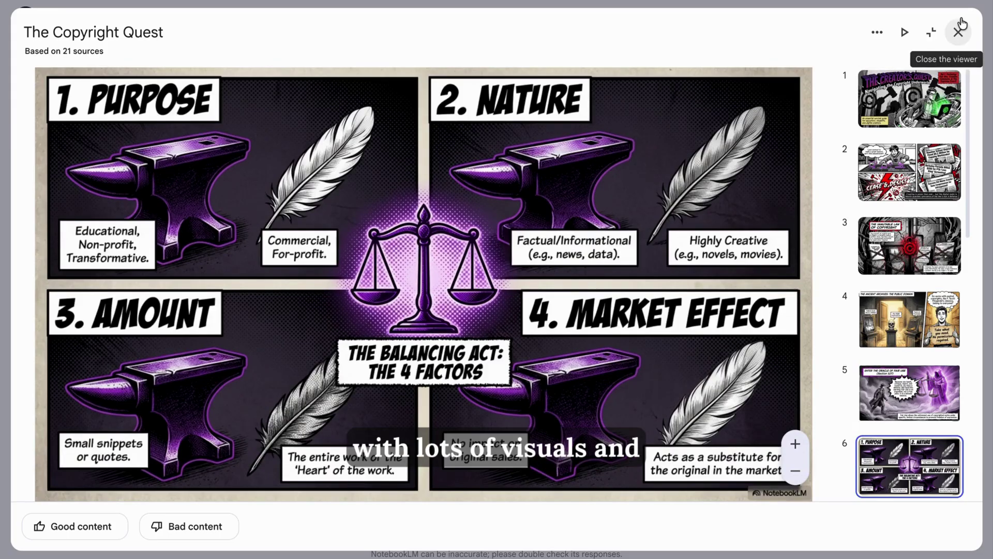
pyautogui.click(959, 29)
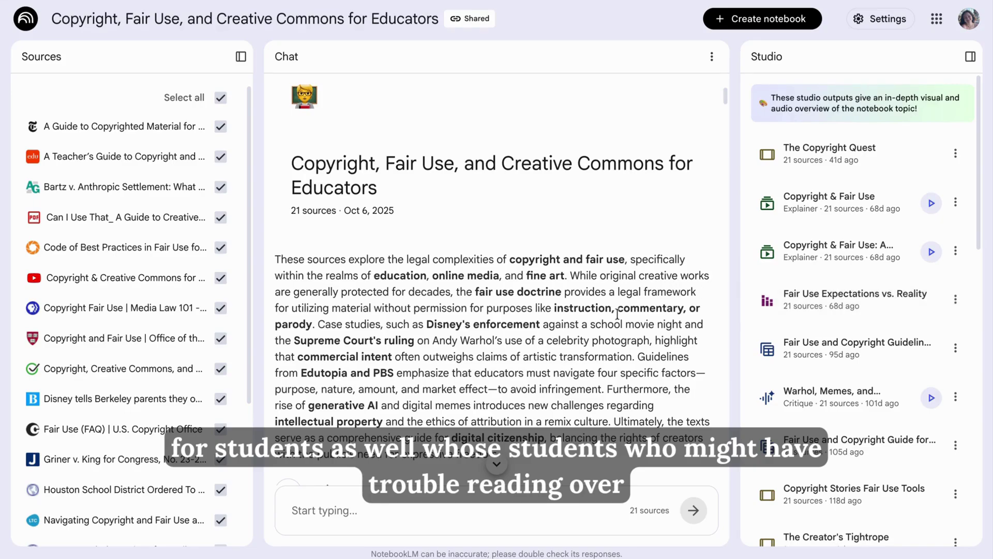
# Read through the notebook summary and the chat answer about copyright and fair use for educators
pyautogui.scroll(-10, 618, 314)
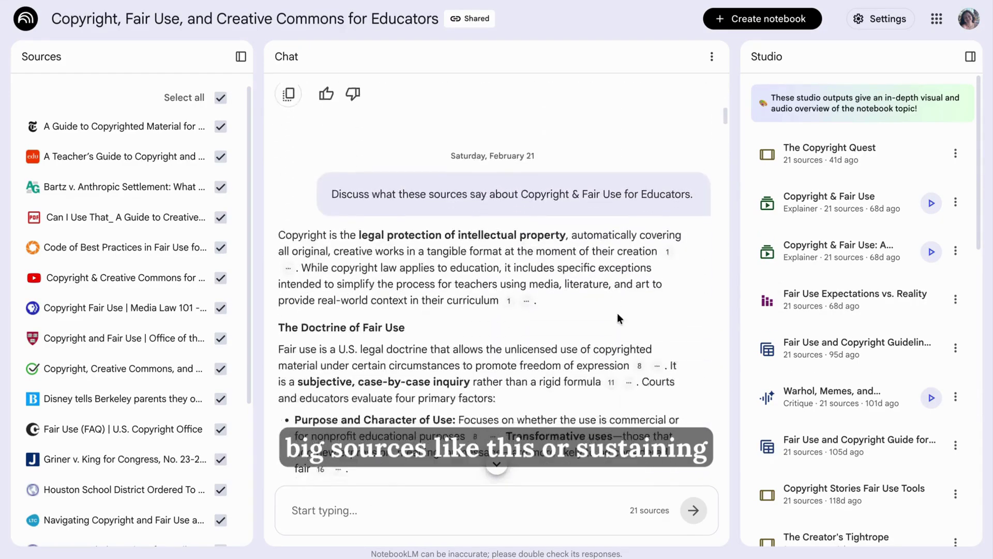
pyautogui.scroll(-5, 617, 314)
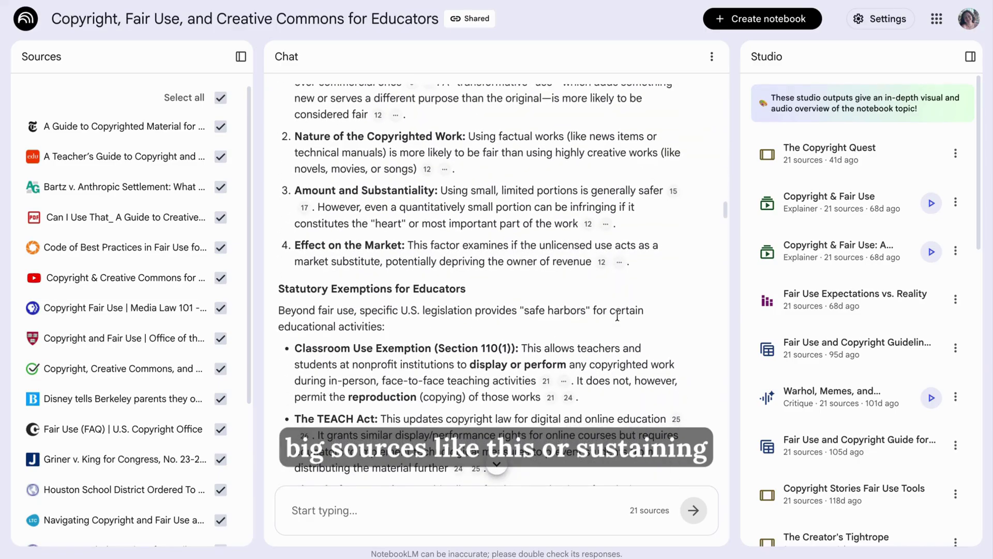
pyautogui.scroll(15, 617, 314)
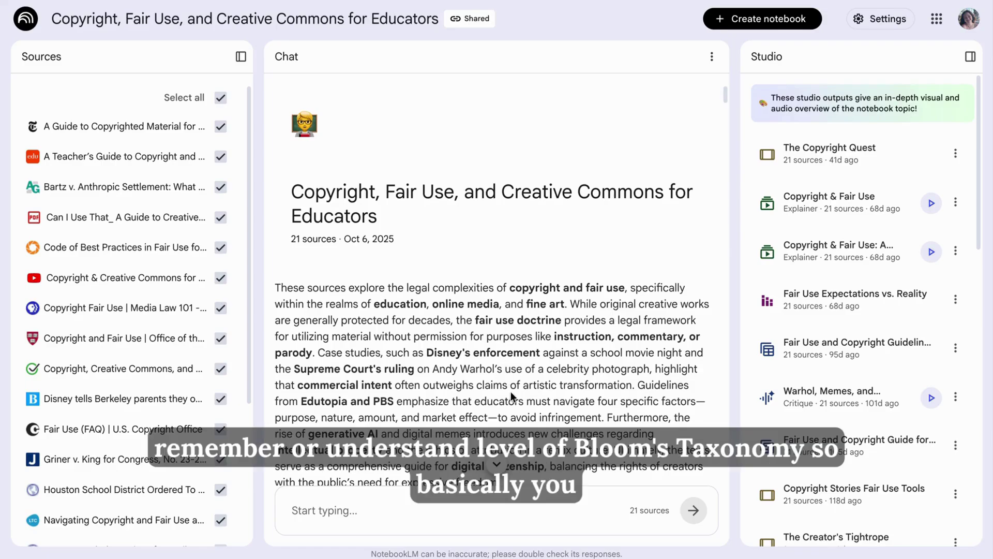
pyautogui.scroll(-1, 512, 394)
pyautogui.scroll(-1, 511, 392)
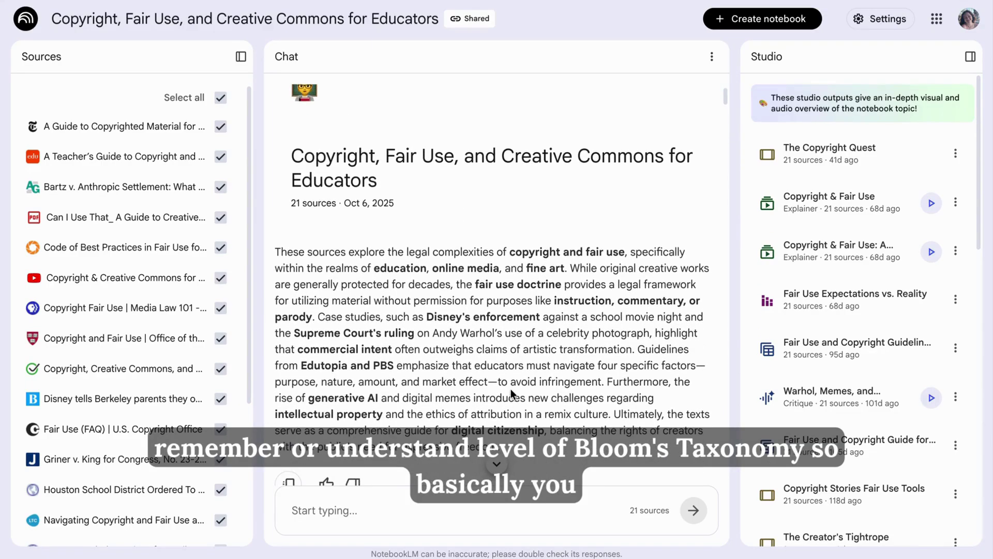
pyautogui.scroll(-1, 408, 318)
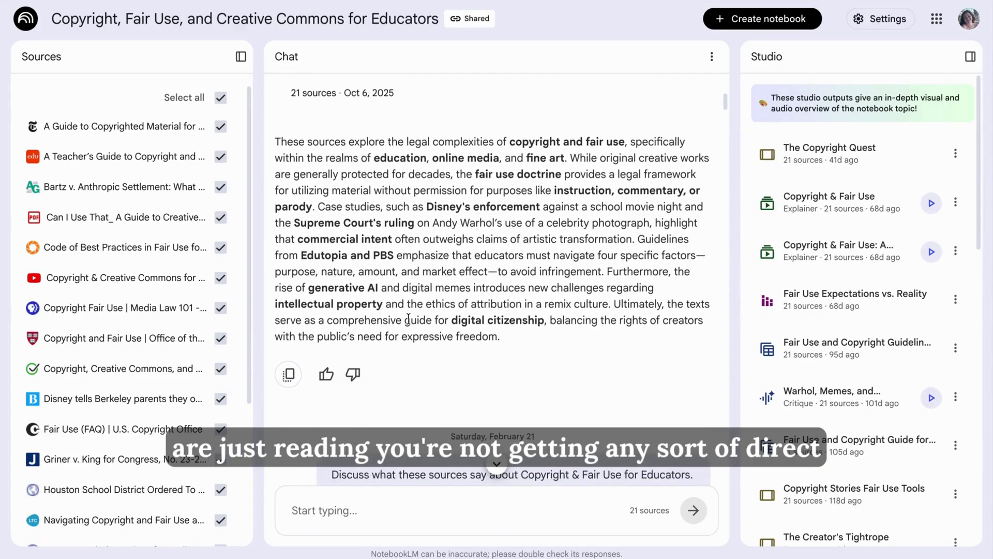
pyautogui.scroll(1, 408, 318)
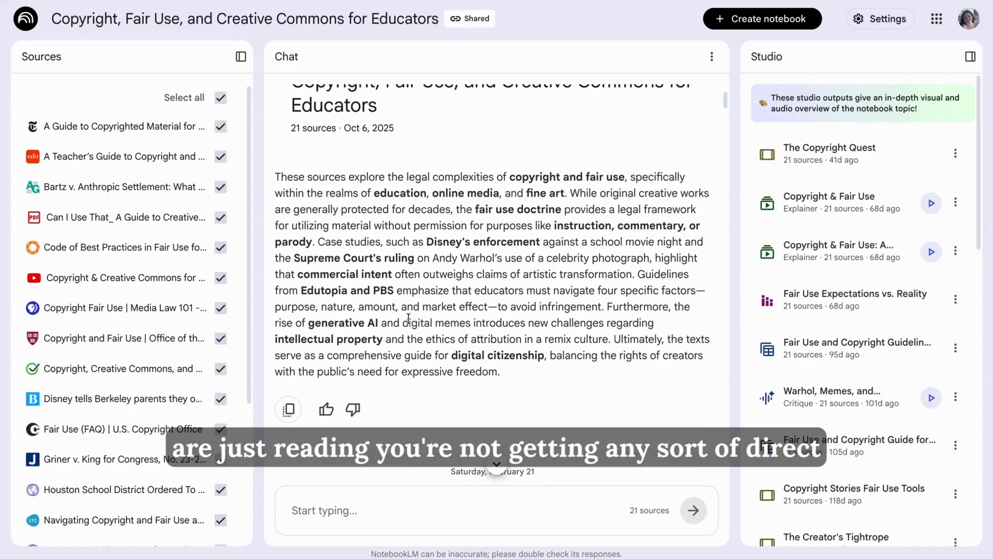
# Find and open the Copyright Quiz among the Studio outputs and examine the first displayed question's answer choices
pyautogui.scroll(-6, 796, 473)
pyautogui.scroll(-1, 796, 473)
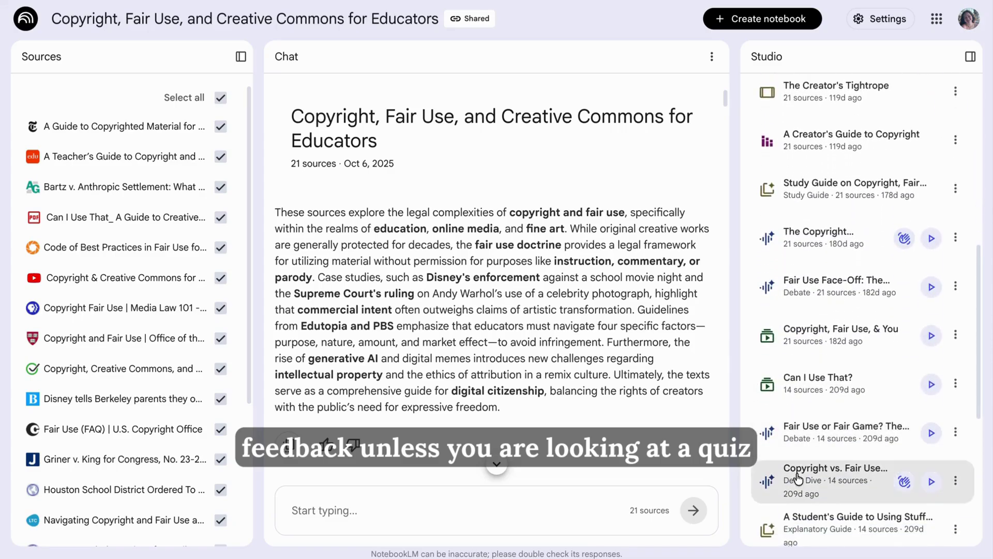
pyautogui.scroll(-5, 790, 444)
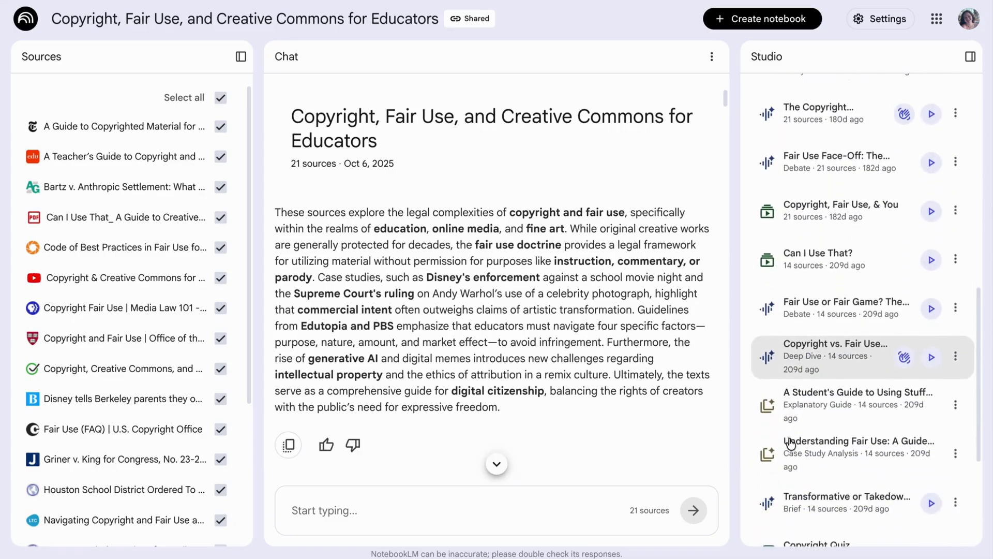
pyautogui.click(799, 395)
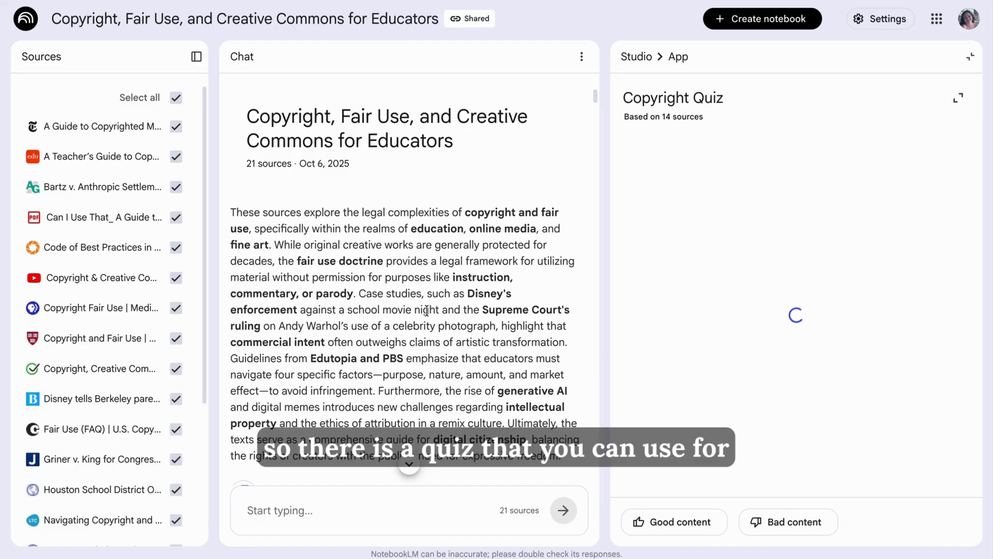
pyautogui.scroll(-2, 699, 346)
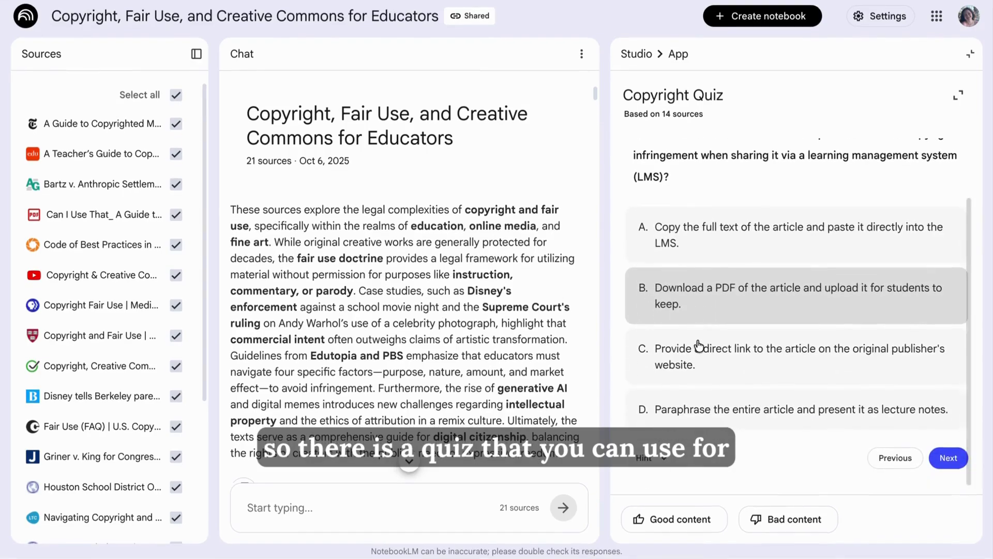
pyautogui.scroll(1, 699, 346)
pyautogui.scroll(-1, 699, 346)
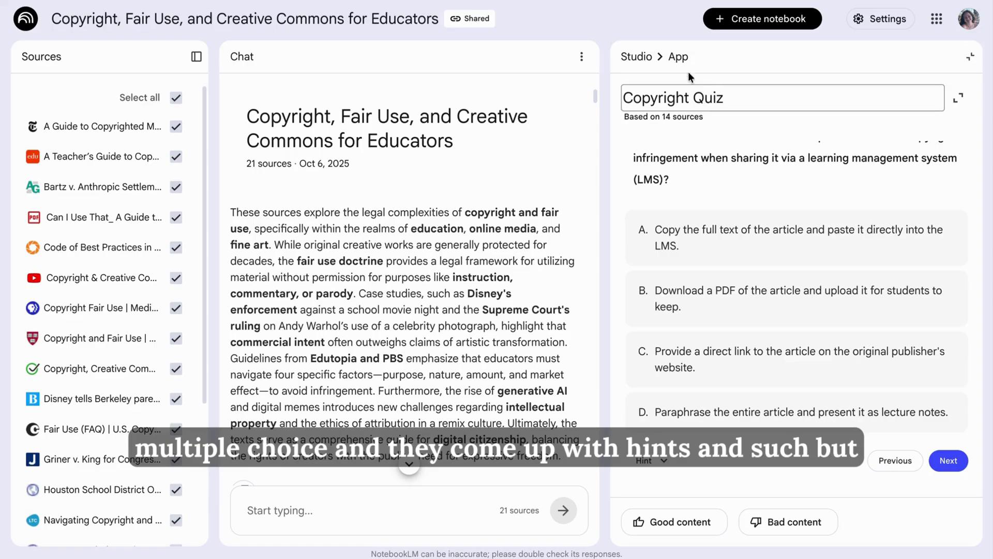
# Leave the Copyright Quiz for the Studio outputs and skim the chat answer to its Practical Guidelines for the Classroom section
pyautogui.click(623, 56)
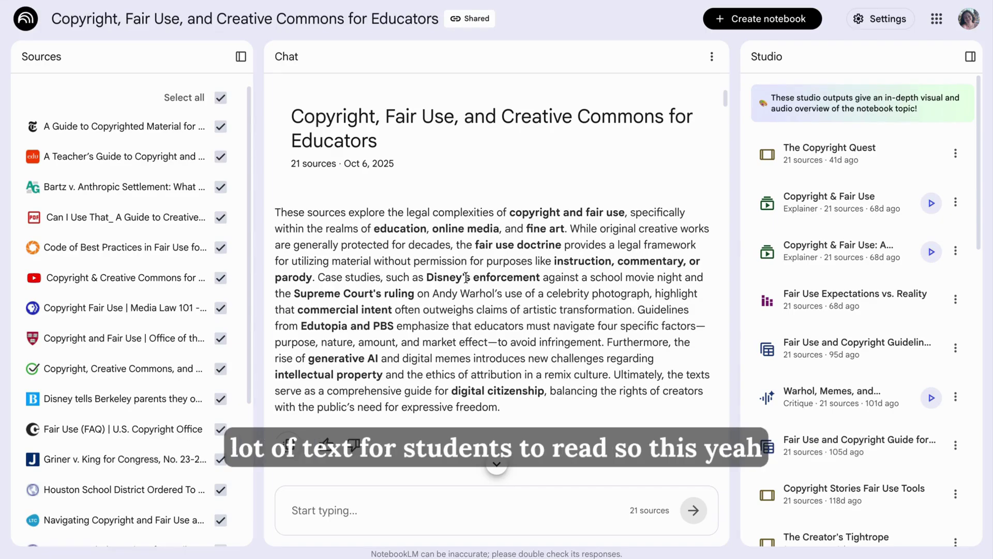
pyautogui.scroll(-8, 433, 267)
pyautogui.scroll(-15, 434, 267)
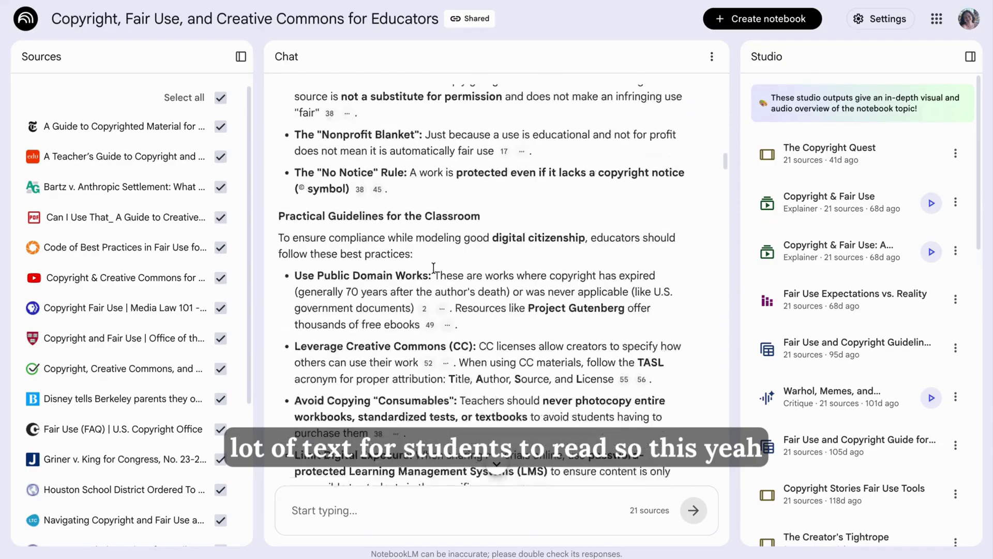
# View the Fair Use Expectations vs. Reality infographic enlarged and close it
pyautogui.click(790, 296)
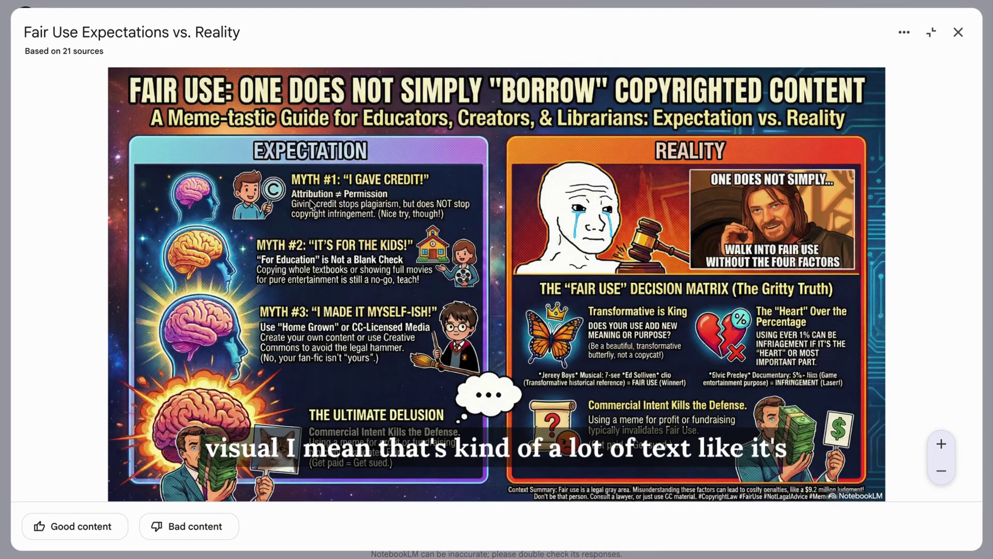
pyautogui.click(958, 32)
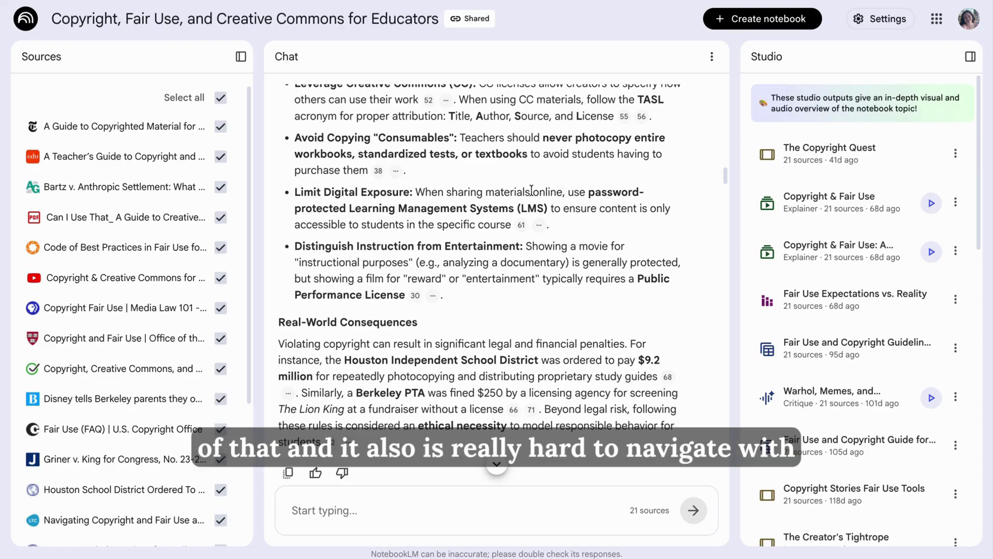
# Move the keyboard focus through the Studio outputs one by one, down to playback of the Copyright vs. Fair Use deep dive
pyautogui.press('Tab')
pyautogui.press('Tab')
pyautogui.press('Tab')
pyautogui.press('Tab')
pyautogui.press('Tab')
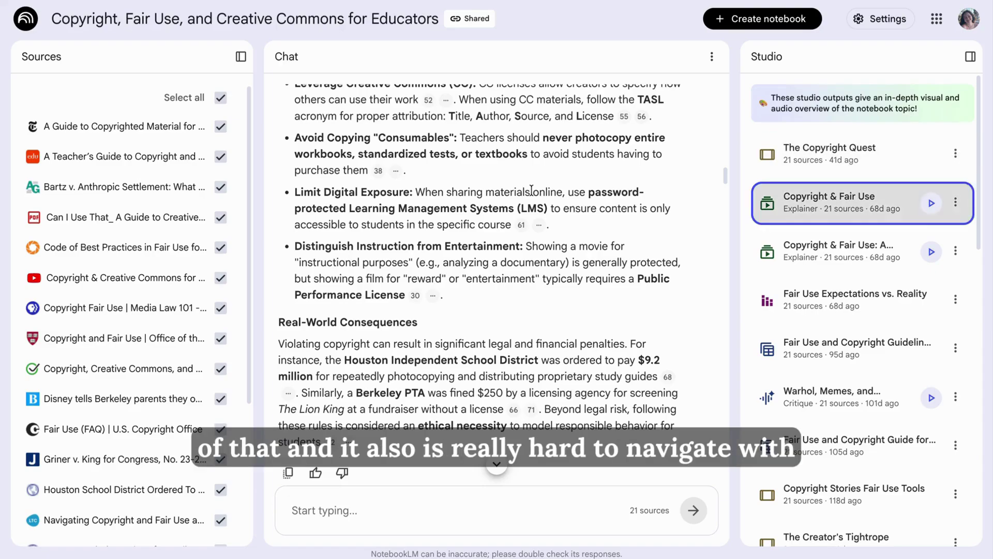
pyautogui.press('Tab')
pyautogui.press('Tab')
pyautogui.press('Tab')
pyautogui.press('Tab')
pyautogui.press('Tab')
pyautogui.press('Tab')
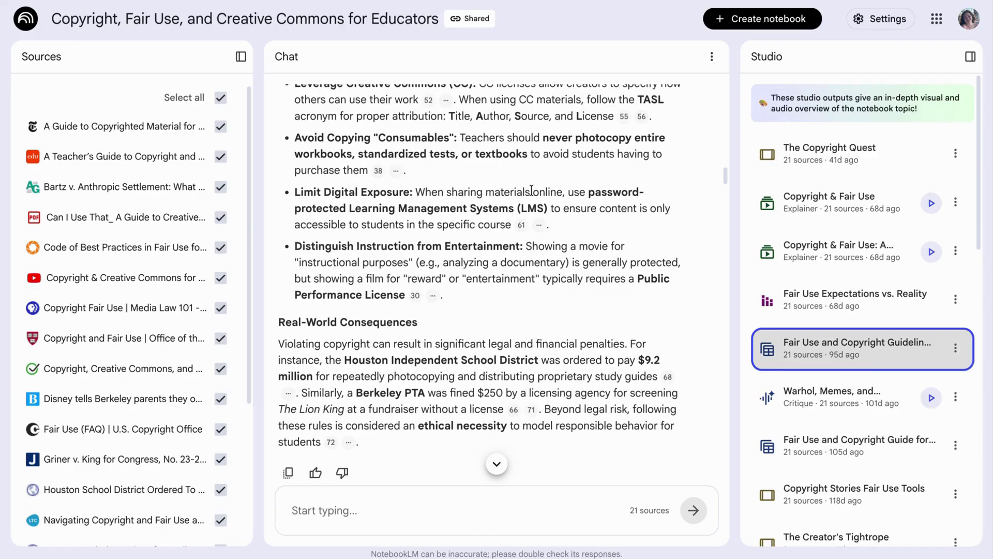
pyautogui.press('Tab')
pyautogui.press('Tab')
pyautogui.press('Tab')
pyautogui.press('Tab')
pyautogui.press('Tab')
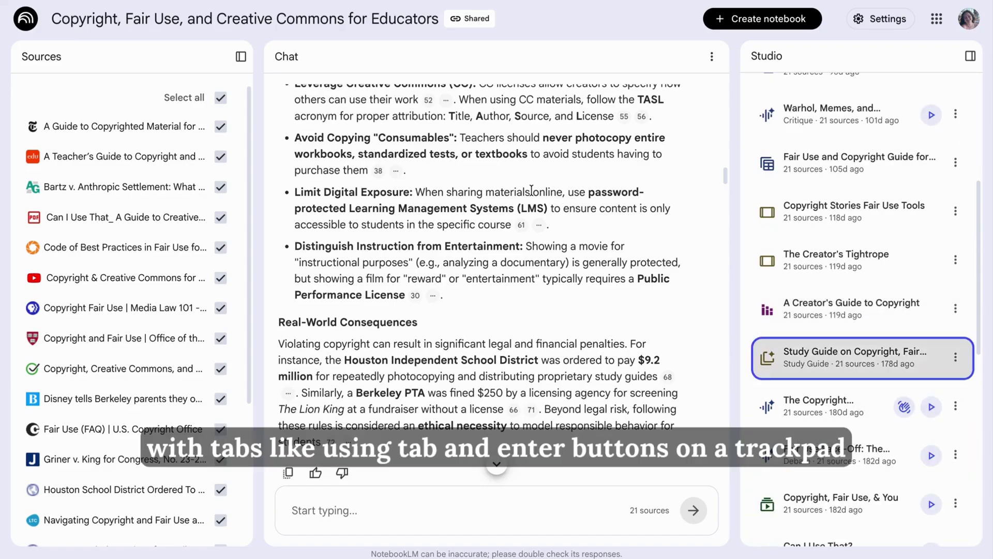
pyautogui.press('Tab')
pyautogui.press('Tab')
pyautogui.press('Tab')
pyautogui.press('Tab')
pyautogui.press('Tab')
pyautogui.press('Tab')
pyautogui.press('Tab')
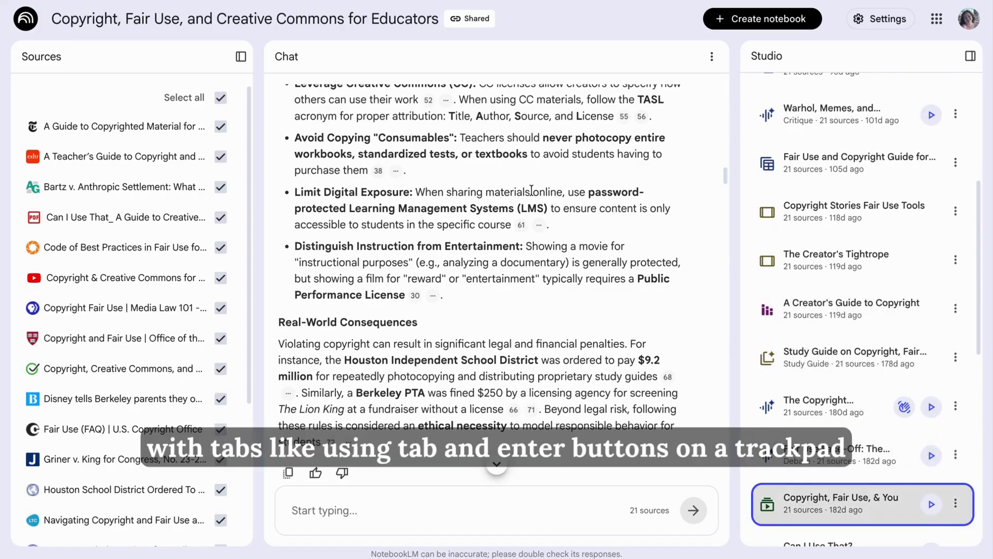
pyautogui.press('Tab')
pyautogui.hotkey('shift', 'Tab')
pyautogui.press('Tab')
pyautogui.press('Tab')
pyautogui.press('Tab')
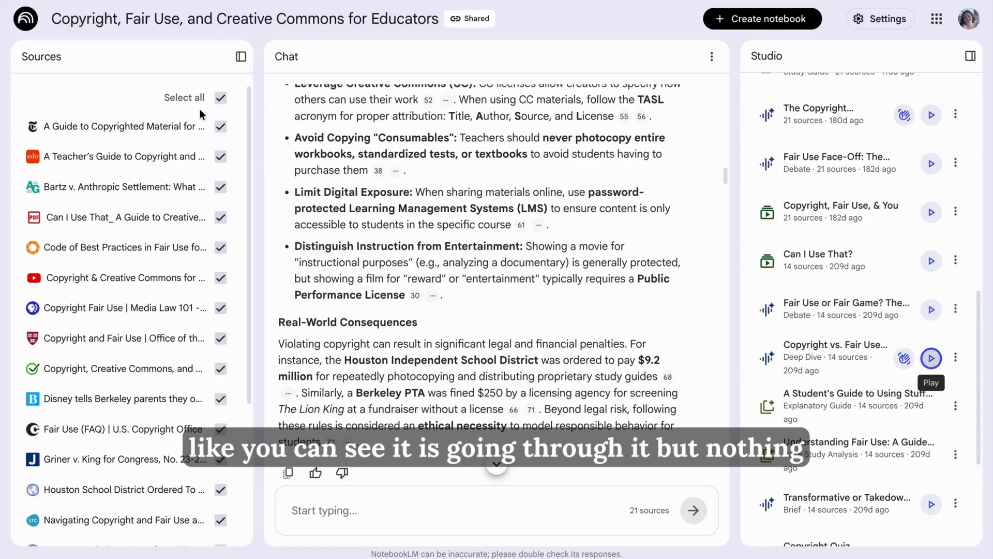
# Return to the notebook summary in the chat and move the keyboard focus onward to the output "A Study Guide to Copyright"
pyautogui.scroll(5, 395, 220)
pyautogui.scroll(10, 395, 220)
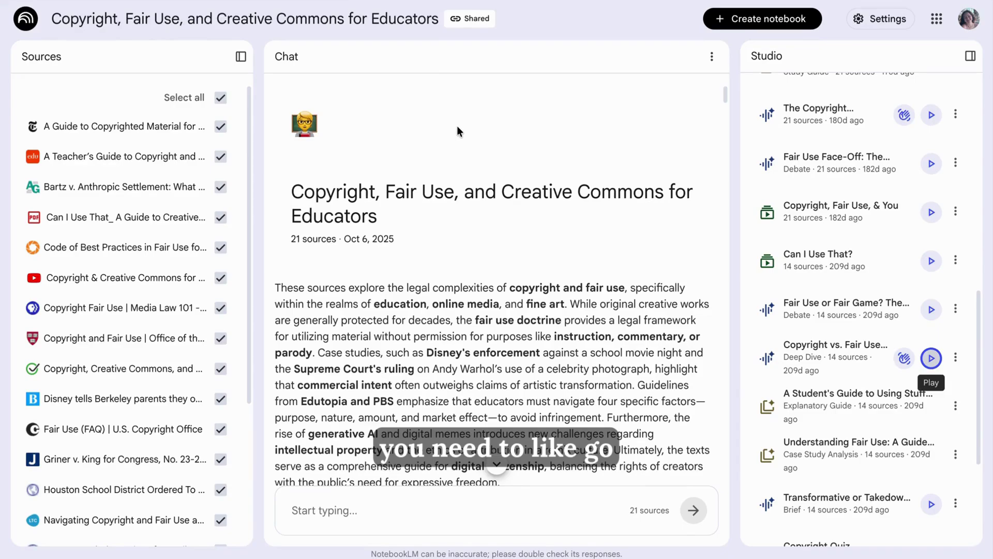
pyautogui.press('Tab')
pyautogui.press('Tab')
pyautogui.press('Tab')
pyautogui.press('Tab')
pyautogui.press('Tab')
pyautogui.press('Tab')
pyautogui.press('Tab')
pyautogui.press('Tab')
pyautogui.press('Tab')
pyautogui.press('Tab')
pyautogui.press('Tab')
pyautogui.press('Tab')
pyautogui.press('Tab')
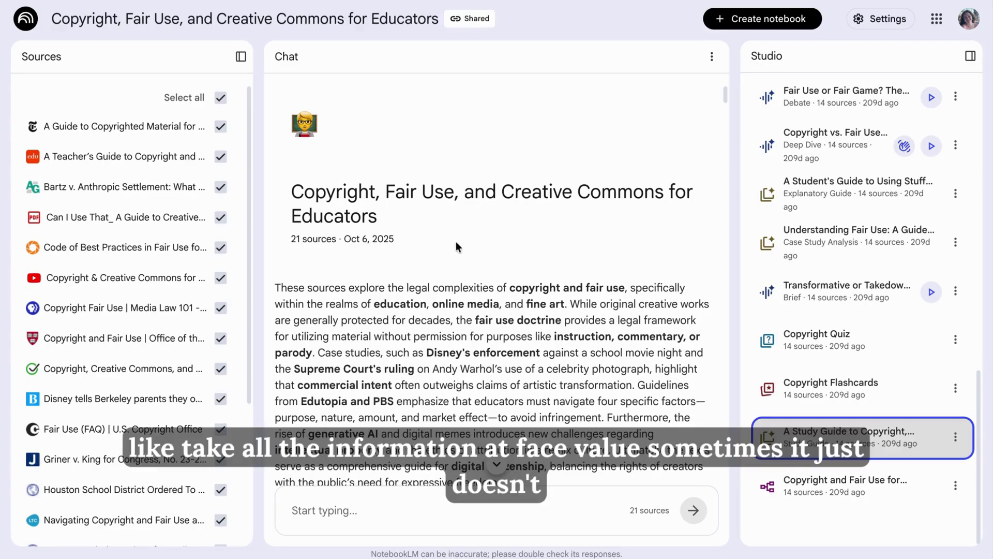
pyautogui.scroll(-1, 455, 243)
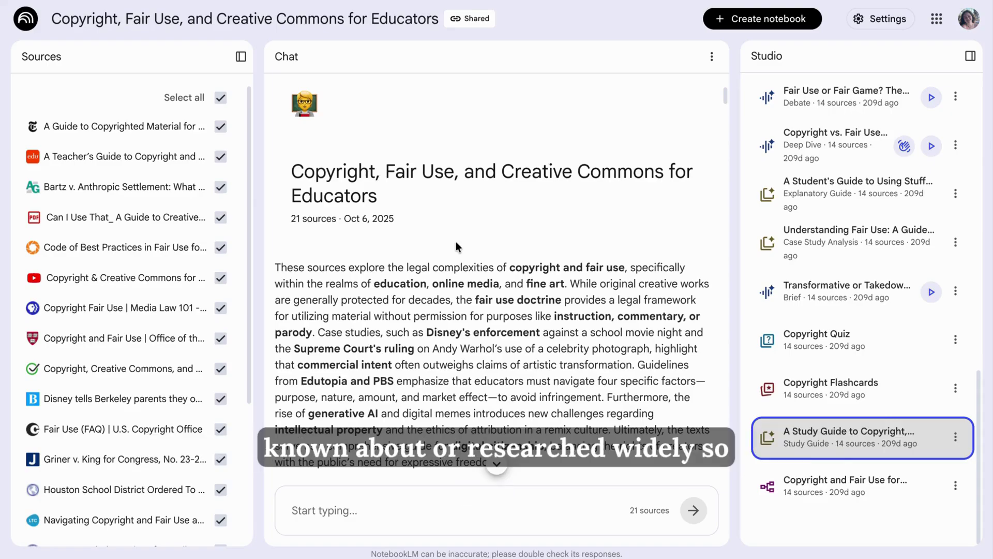
pyautogui.scroll(-1, 457, 243)
pyautogui.scroll(1, 457, 243)
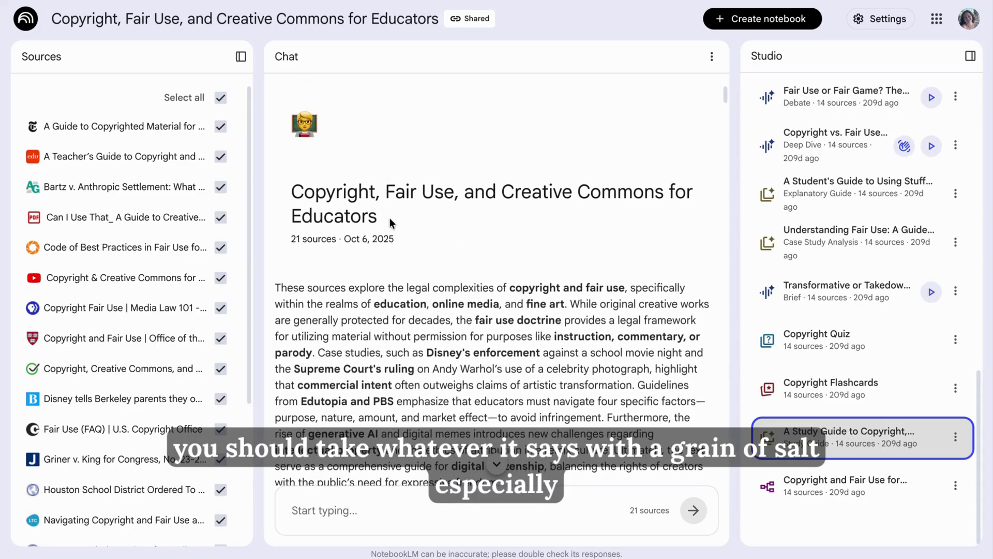